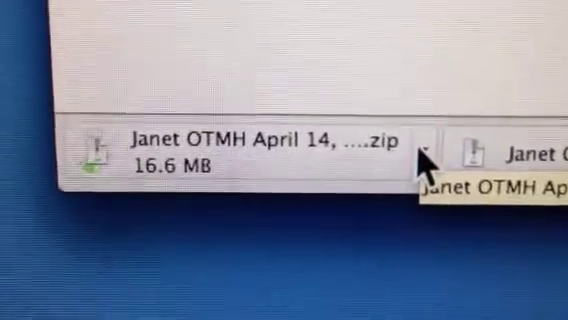
Bring up the options menu for the Janet OTMH April 14 zip download in Chrome
left_click(400, 148)
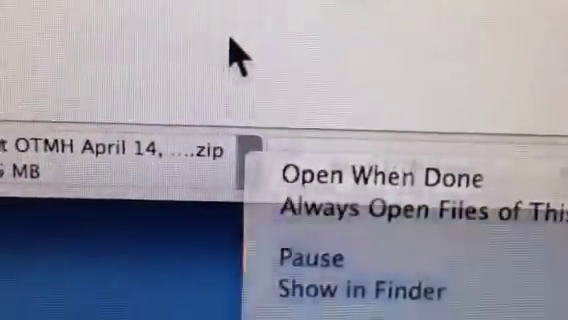
left_click(232, 160)
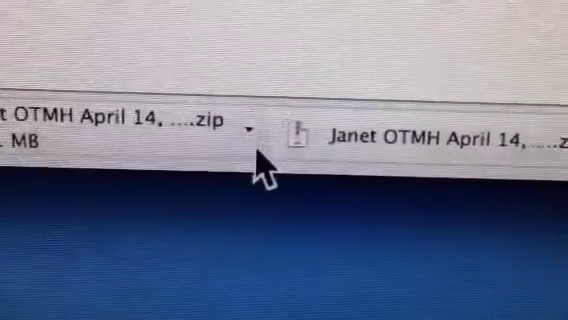
left_click(250, 130)
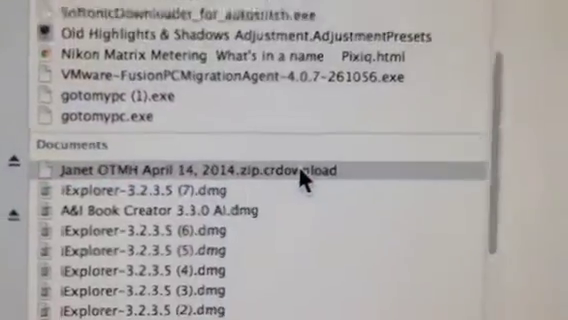
Try opening the partially downloaded Janet OTMH April 14, 2014.zip.crdownload file
double_click(304, 178)
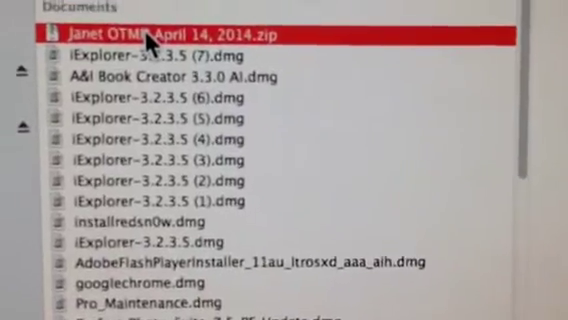
Move Janet OTMH April 14, 2014.zip to the Trash with Cmd+Delete
key("super+BackSpace")
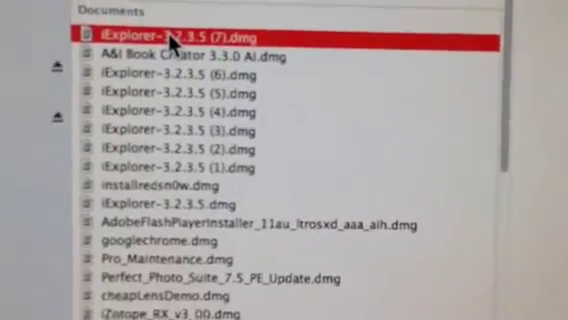